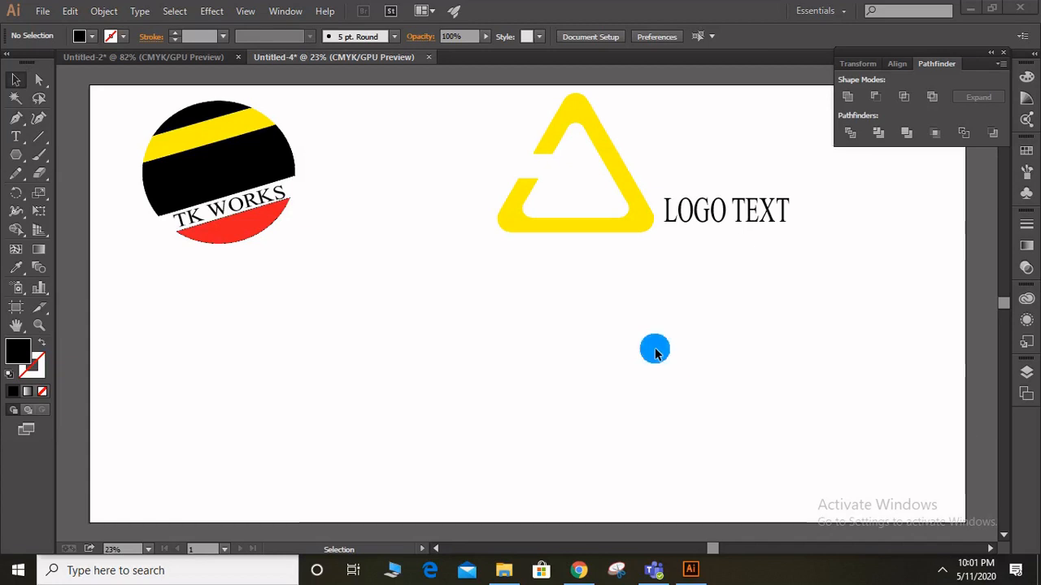
Draw a solid black circle with no stroke below the round TK WORKS logo
left_click(222, 159)
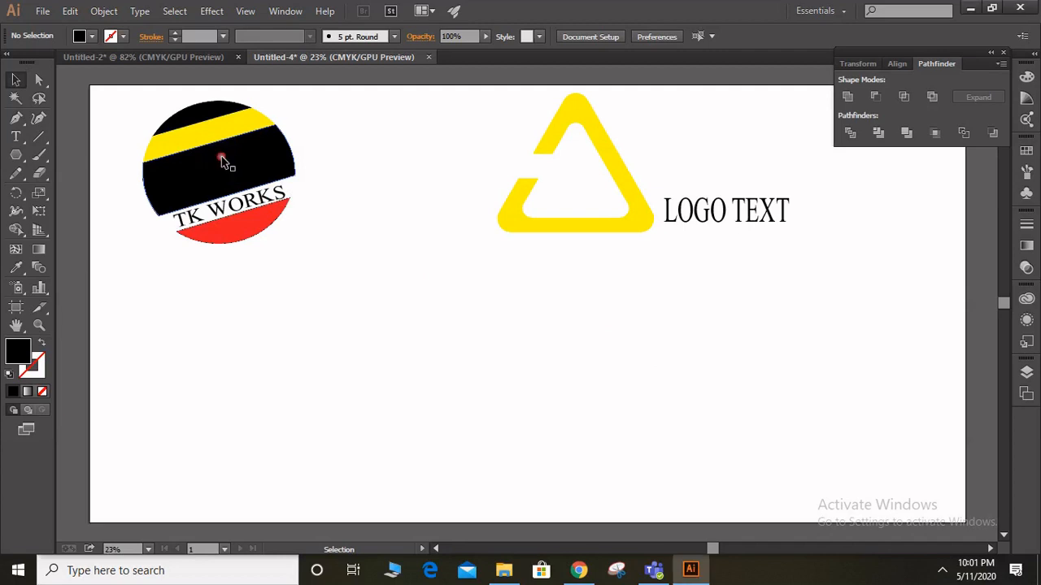
left_click(14, 152)
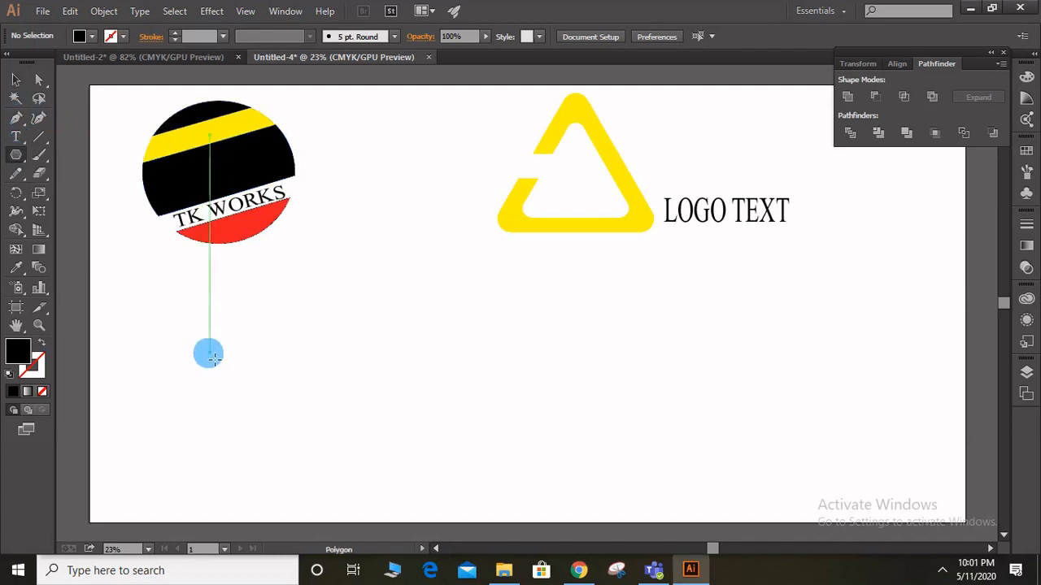
left_click_drag(15, 155, 67, 198)
left_click_drag(156, 333, 329, 462)
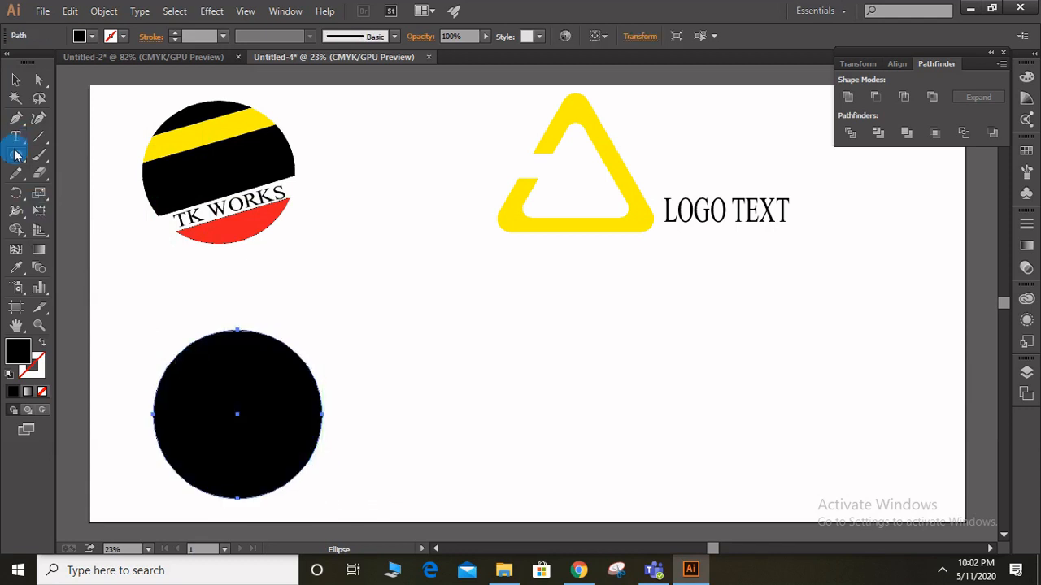
Draw a slanted black rectangle about 1187 by 165 pt beside the new circle, rising toward the right
left_click_drag(15, 155, 81, 156)
left_click_drag(402, 483, 623, 436)
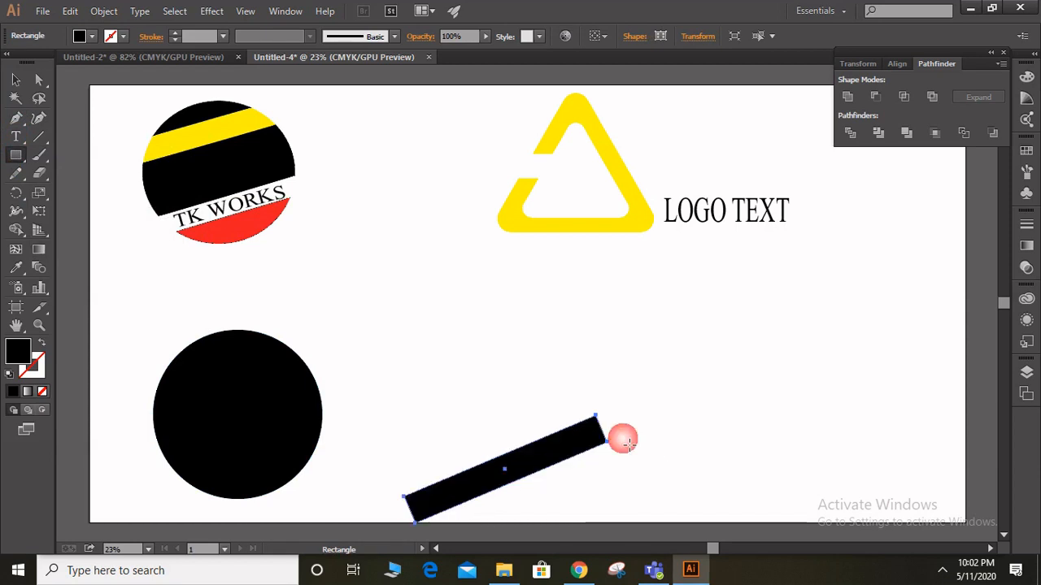
left_click_drag(567, 470, 567, 470)
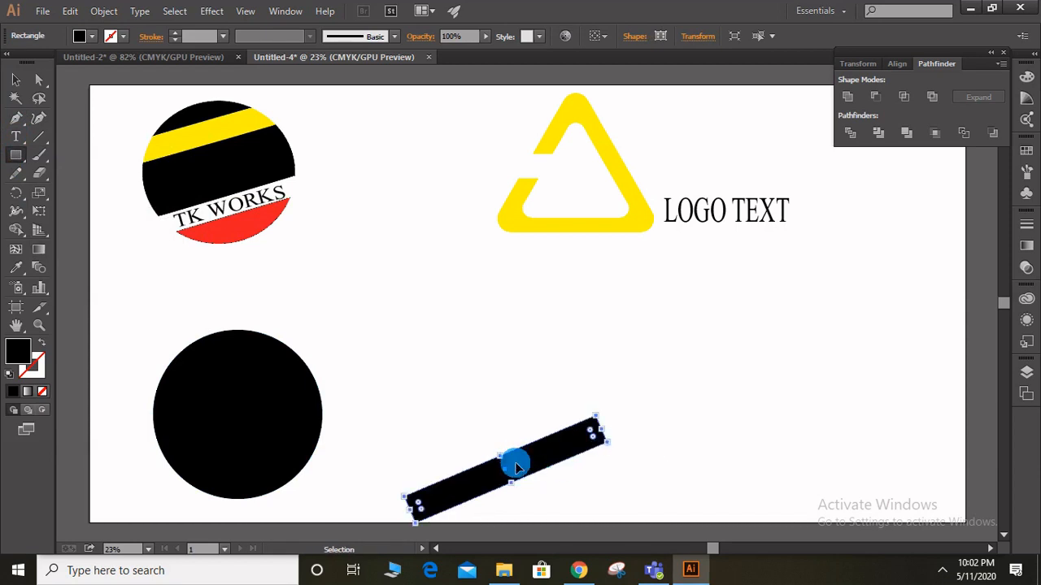
Duplicate the slanted bar and lay the two bars in parallel across the upper and lower parts of the circle
left_click_drag(516, 466, 526, 307)
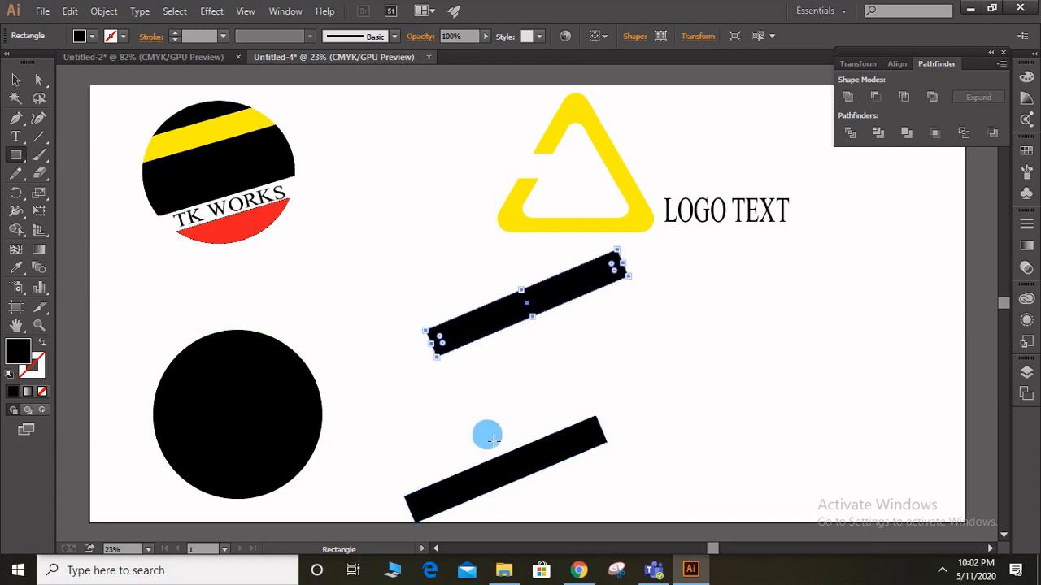
key("m")
left_click(16, 79)
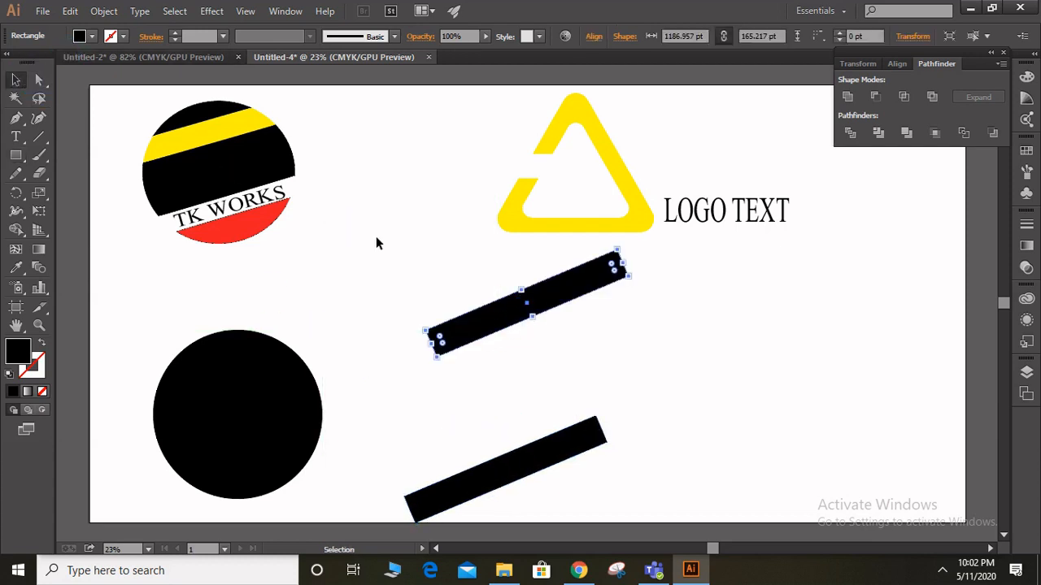
left_click_drag(525, 348, 251, 471)
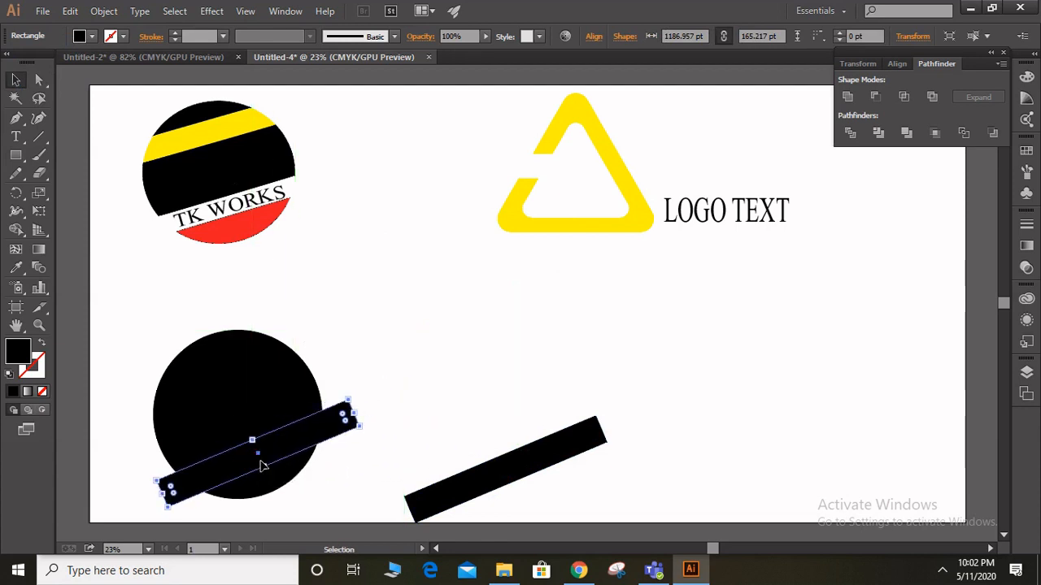
left_click_drag(551, 464, 249, 363)
Divide the circle and both bars with Pathfinder, and ungroup the resulting pieces
left_click_drag(122, 317, 350, 505)
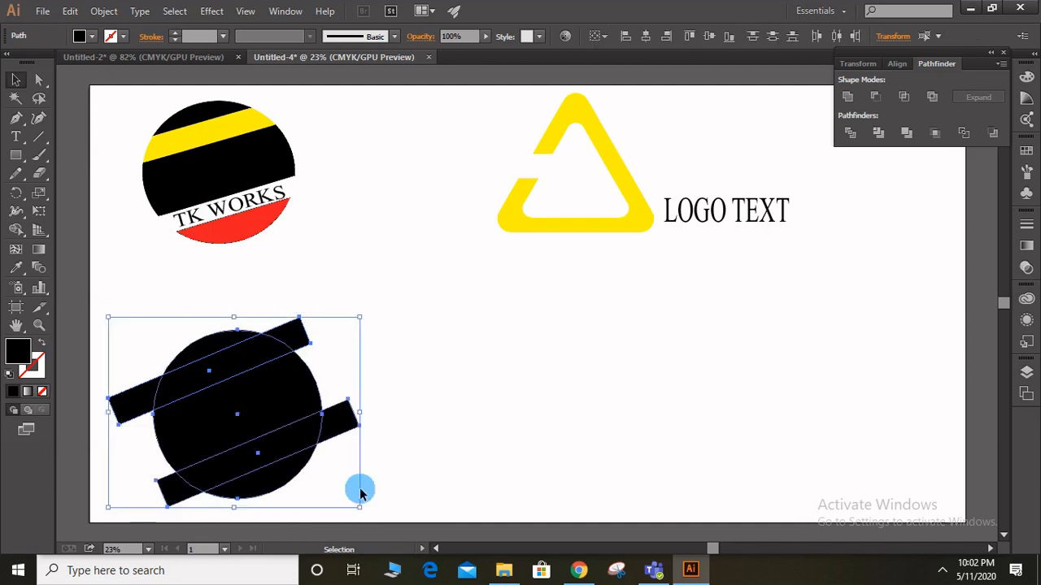
left_click(850, 140)
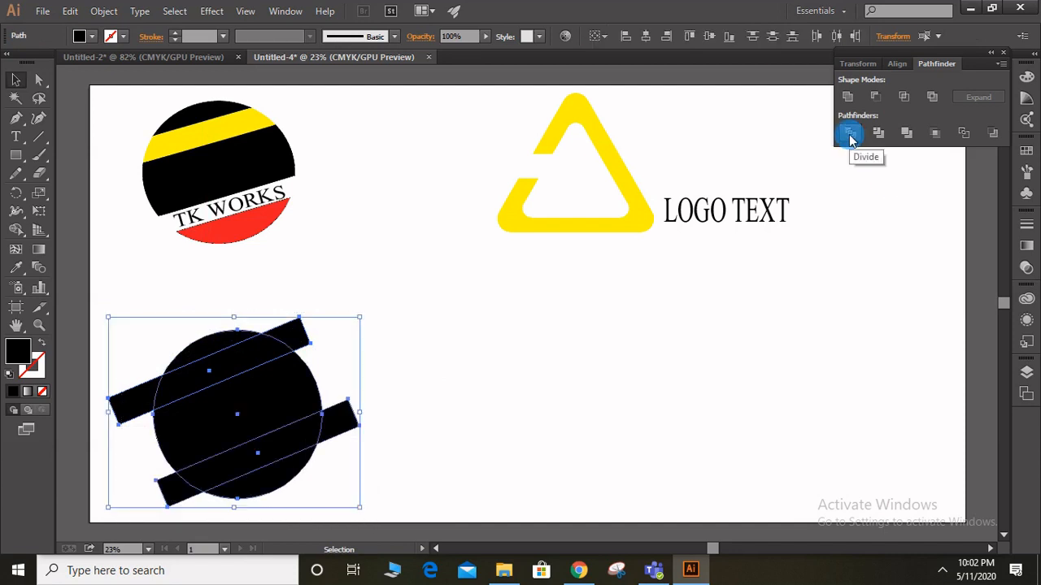
left_click(331, 413)
right_click(329, 413)
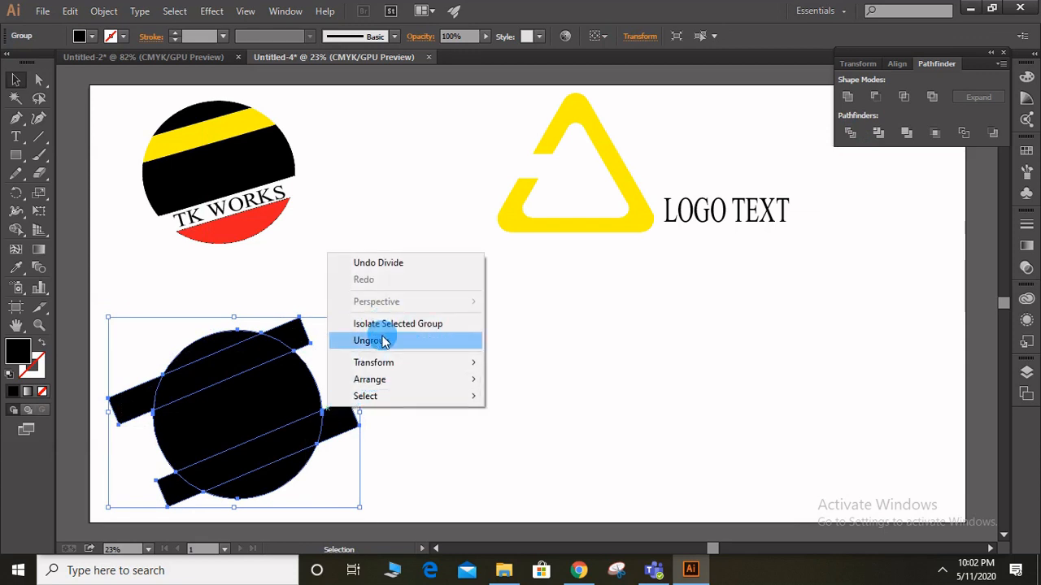
left_click(383, 340)
left_click(406, 425)
Delete the four bar ends that stick out beyond the circle
left_click(332, 417)
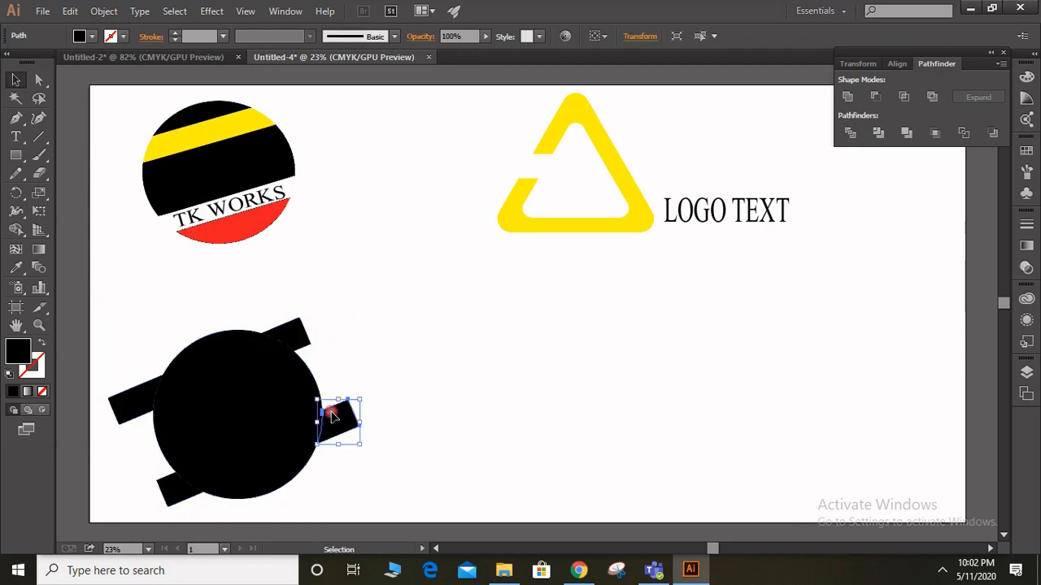
key("Delete")
left_click(305, 348)
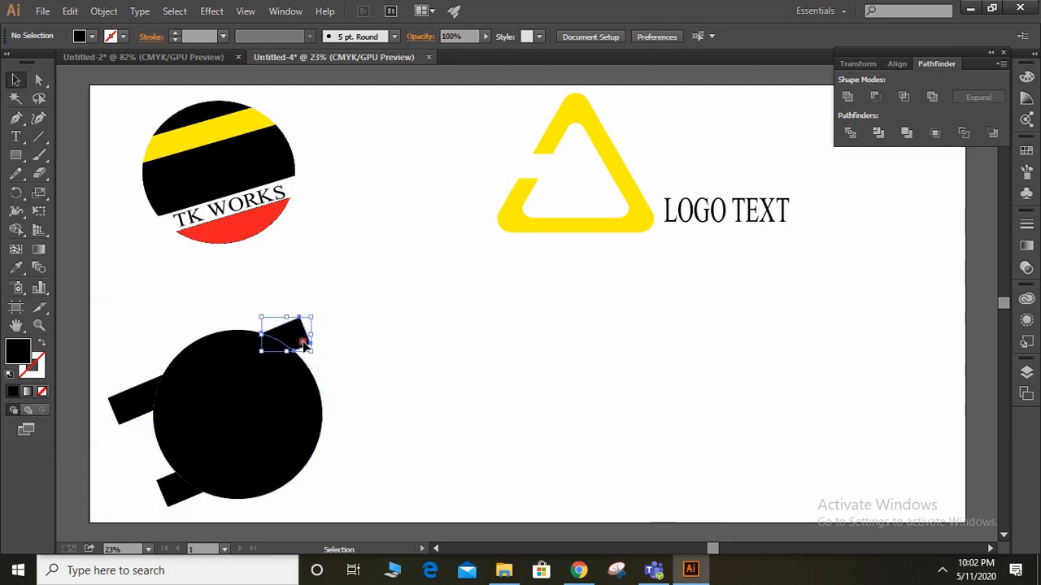
key("Delete")
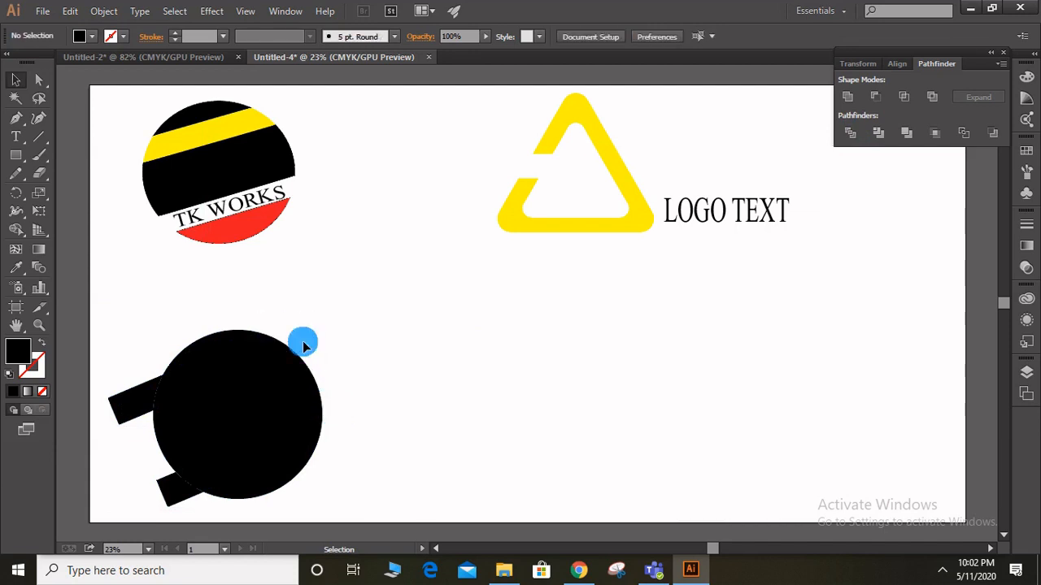
left_click(143, 396)
key("Delete")
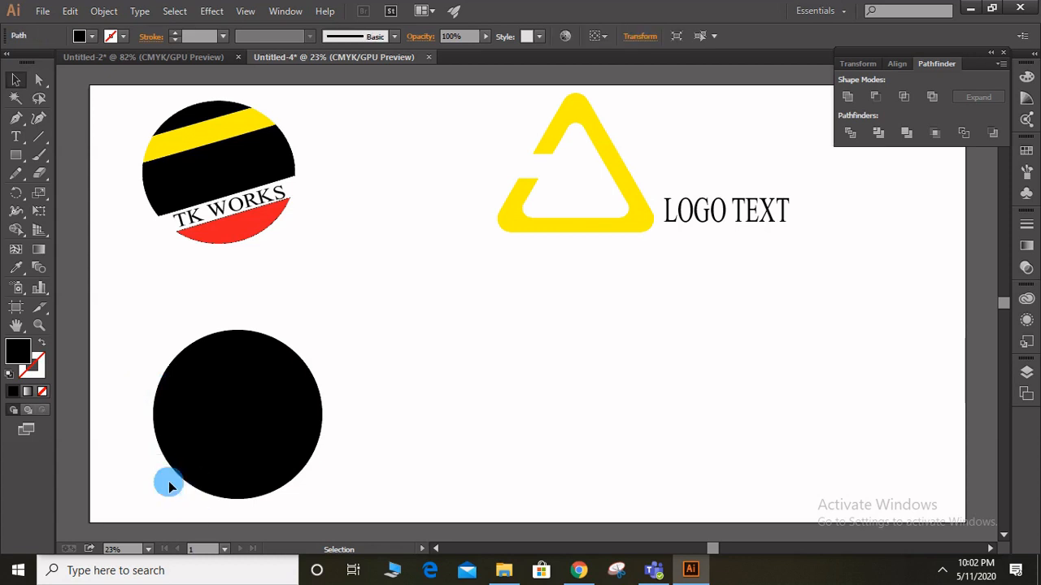
left_click(168, 485)
Fill the upper diagonal band of the circle with yellow
left_click(197, 372)
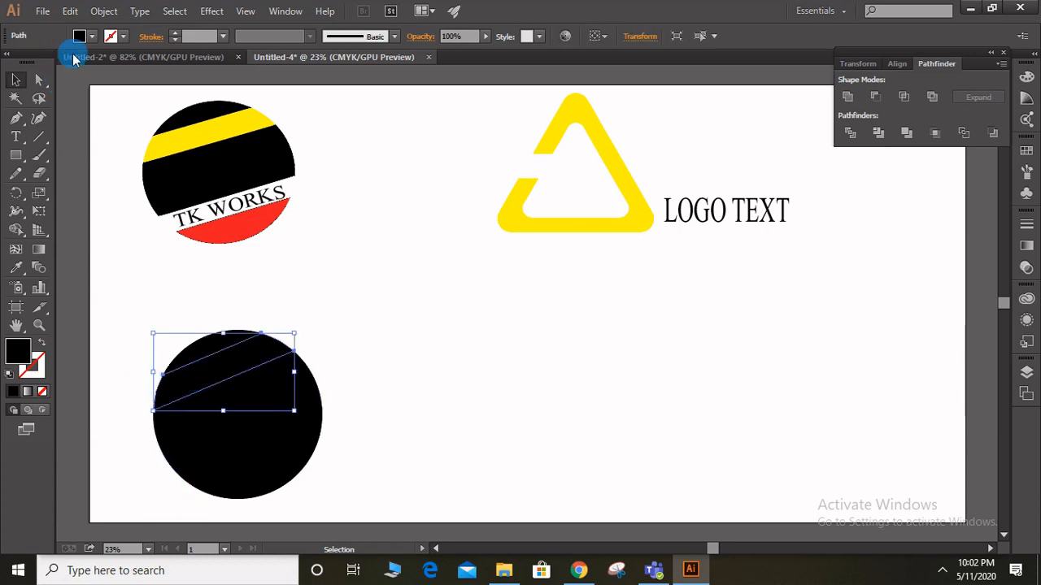
left_click(93, 37)
left_click(71, 67)
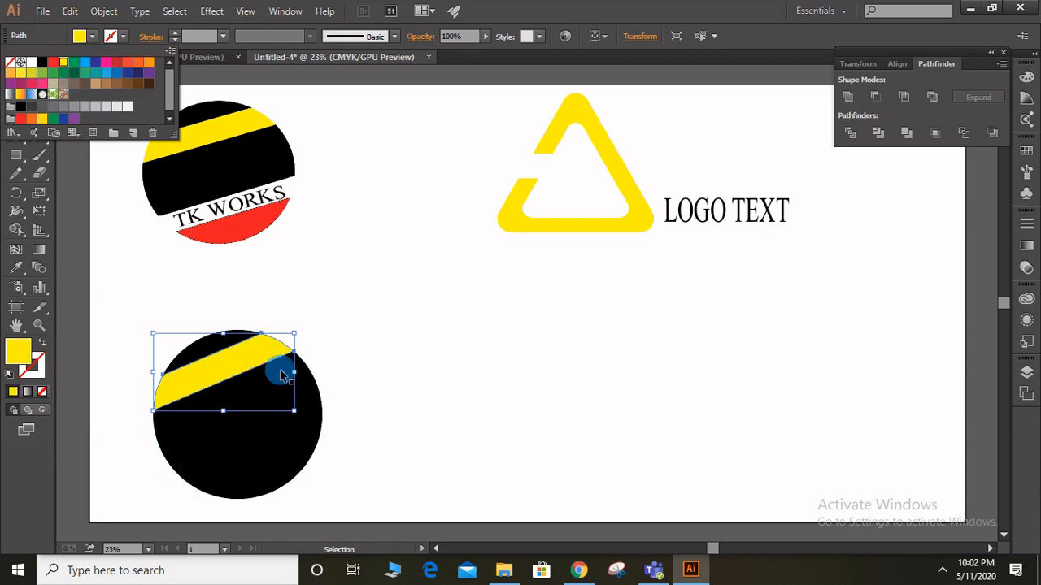
Remove the fill from the lower diagonal band of the circle
left_click(289, 431)
left_click(286, 438)
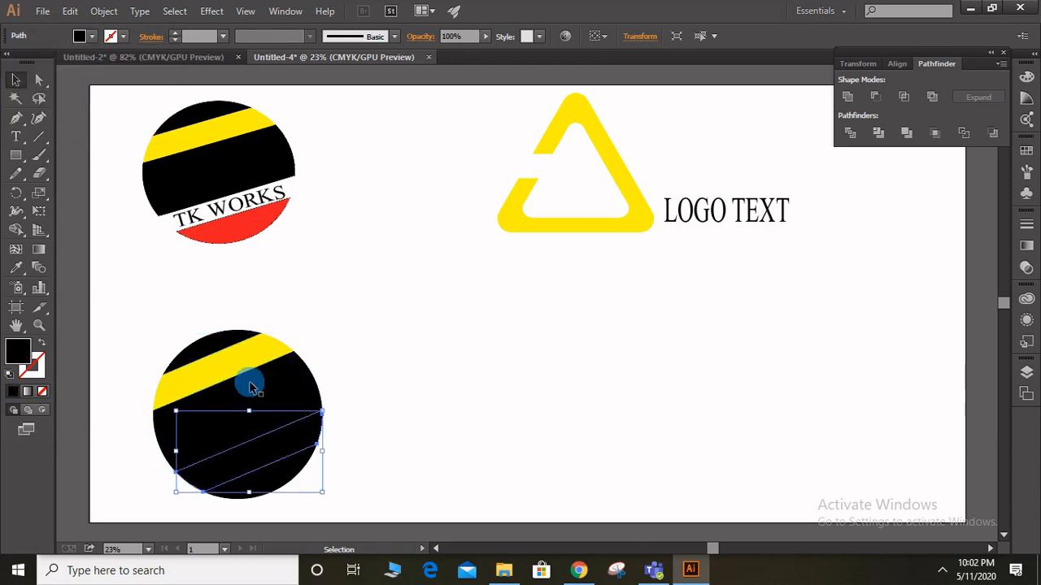
left_click(92, 37)
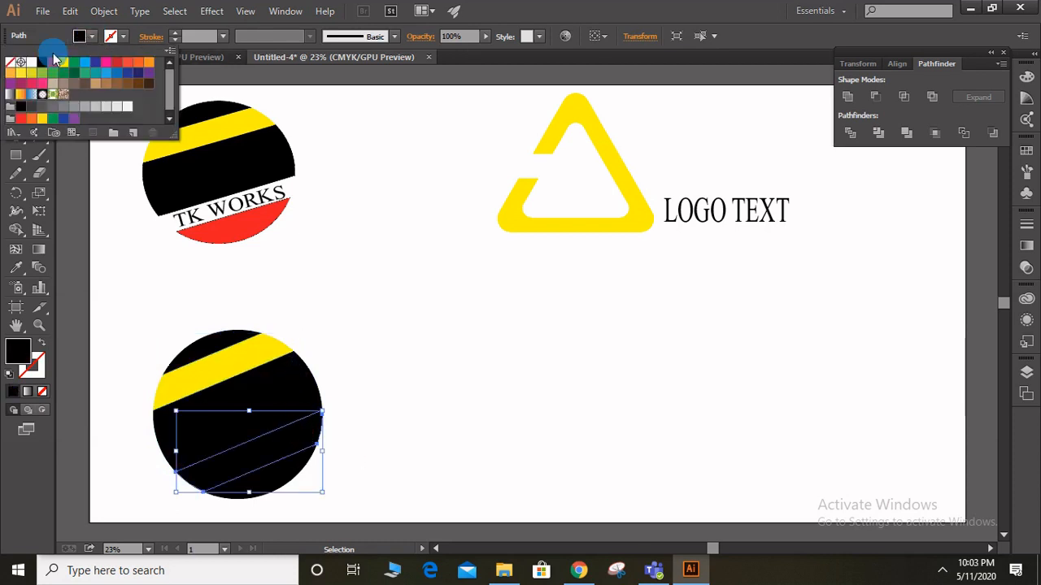
left_click(11, 64)
left_click(223, 184)
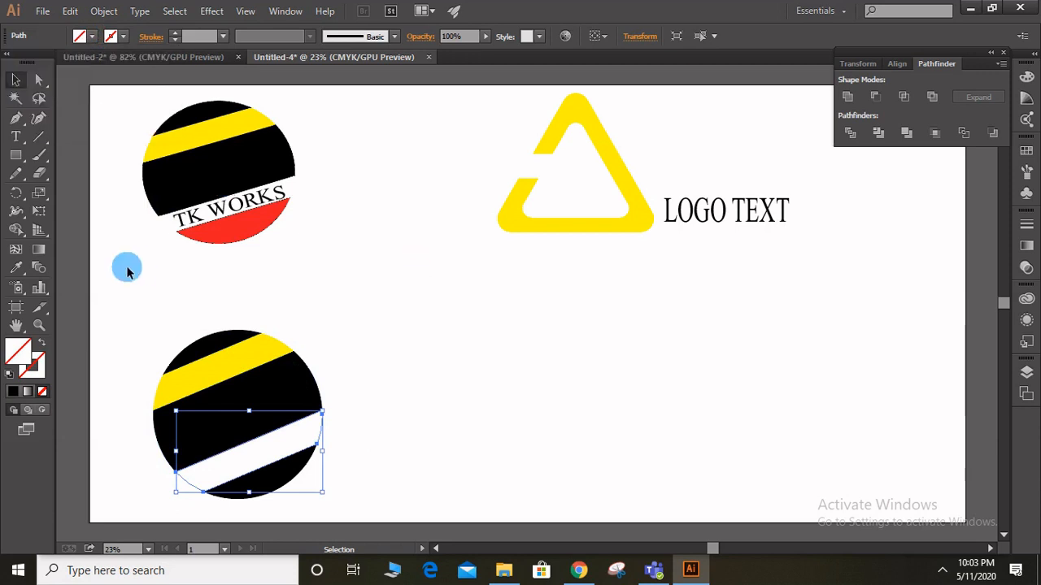
Add the text "TK WORKS" and enlarge it beside the circle to about 250.67 pt
left_click(17, 136)
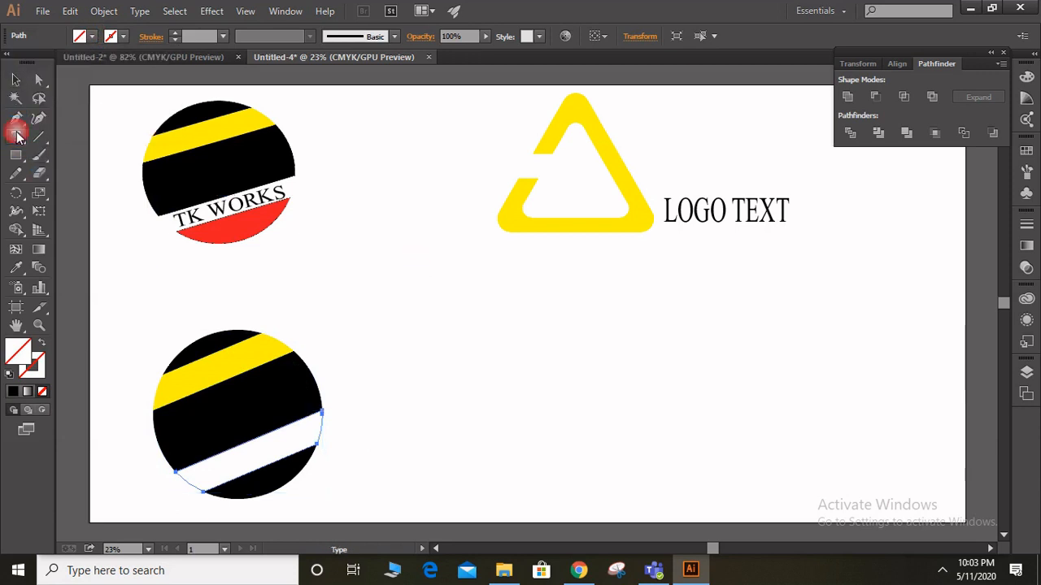
left_click(242, 465)
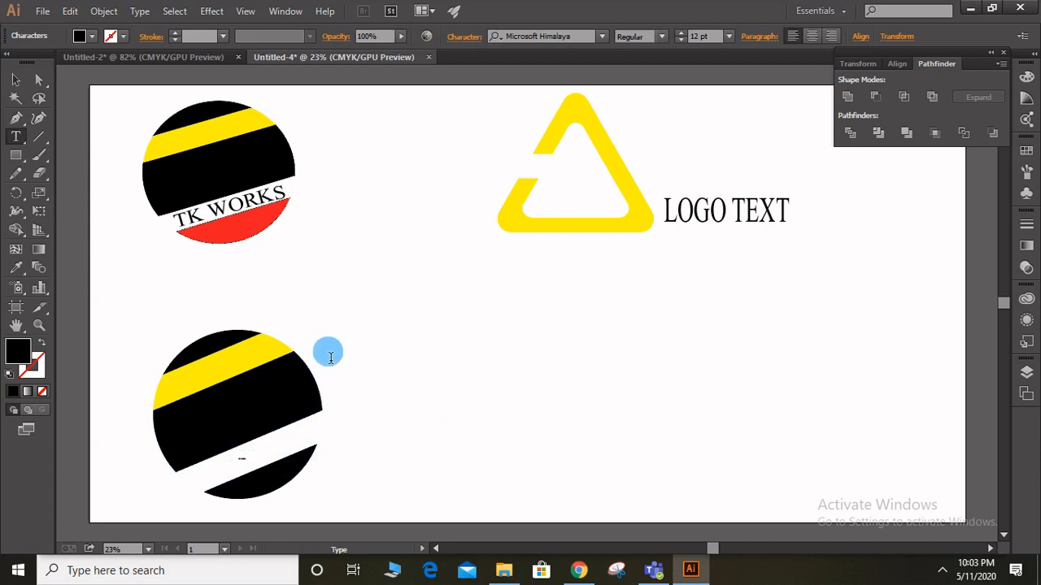
left_click(15, 80)
left_click_drag(255, 496, 476, 470)
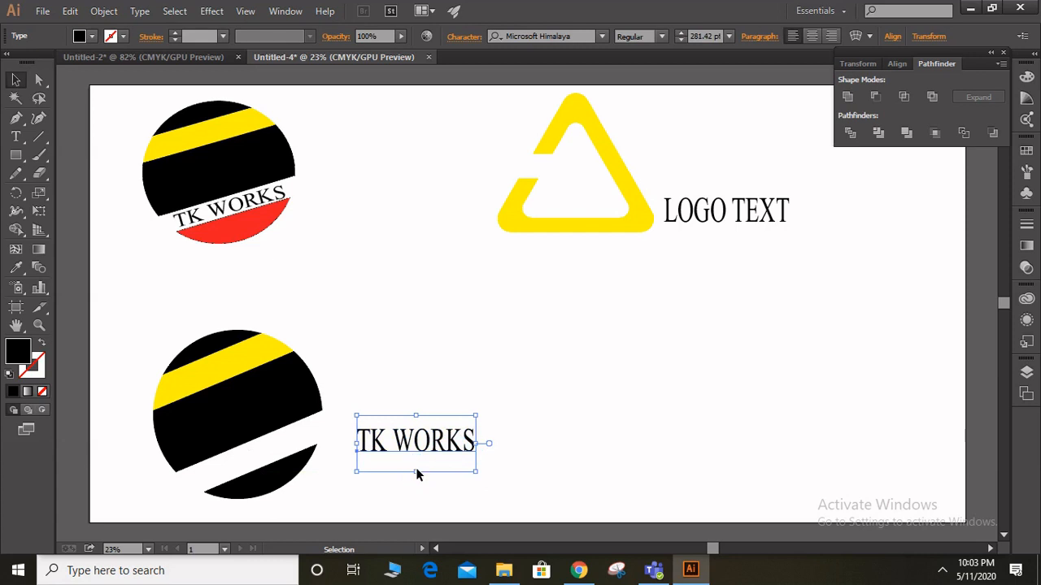
left_click_drag(422, 477, 415, 465)
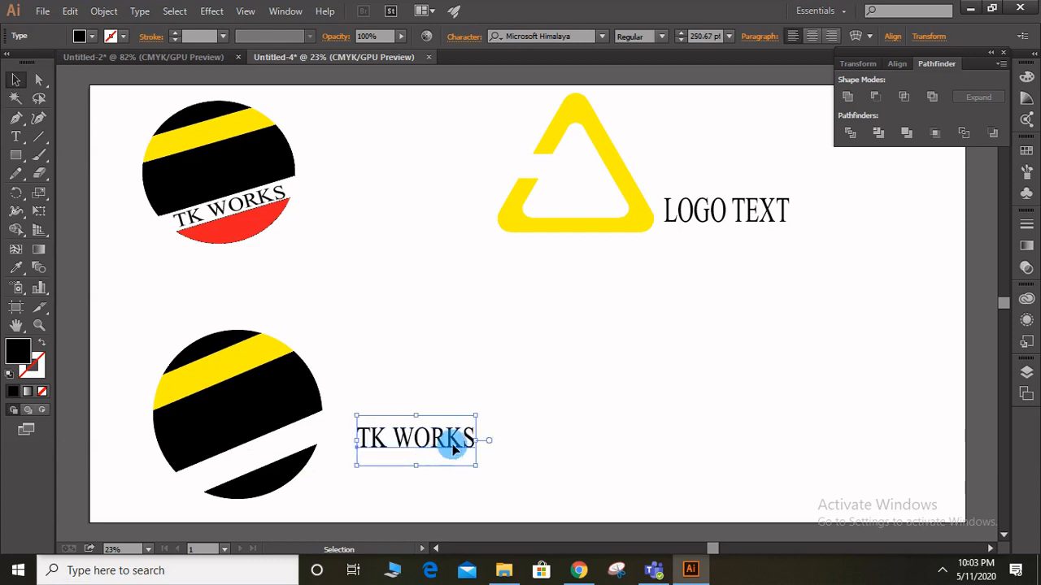
left_click_drag(483, 476, 483, 454)
Move the TK WORKS text onto the circle's empty lower band and rotate it to match the band's slant
left_click_drag(419, 437, 274, 453)
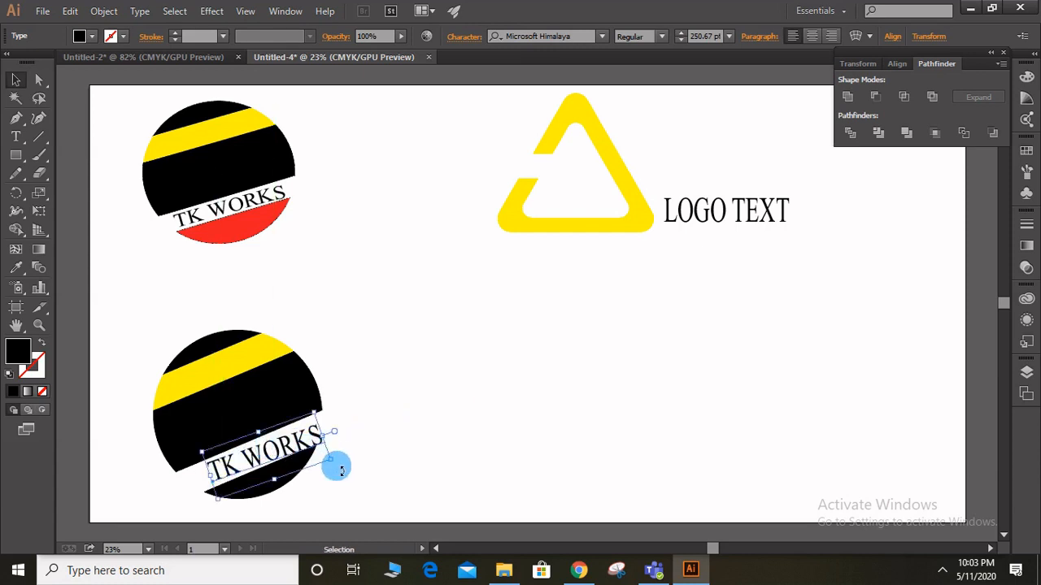
left_click_drag(341, 471, 271, 440)
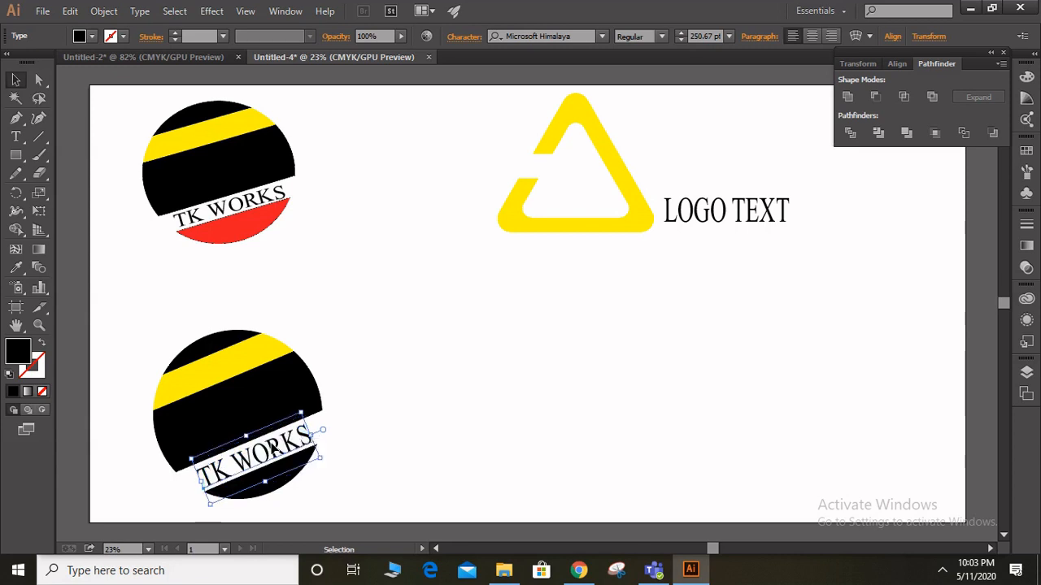
left_click(358, 476)
left_click(420, 458)
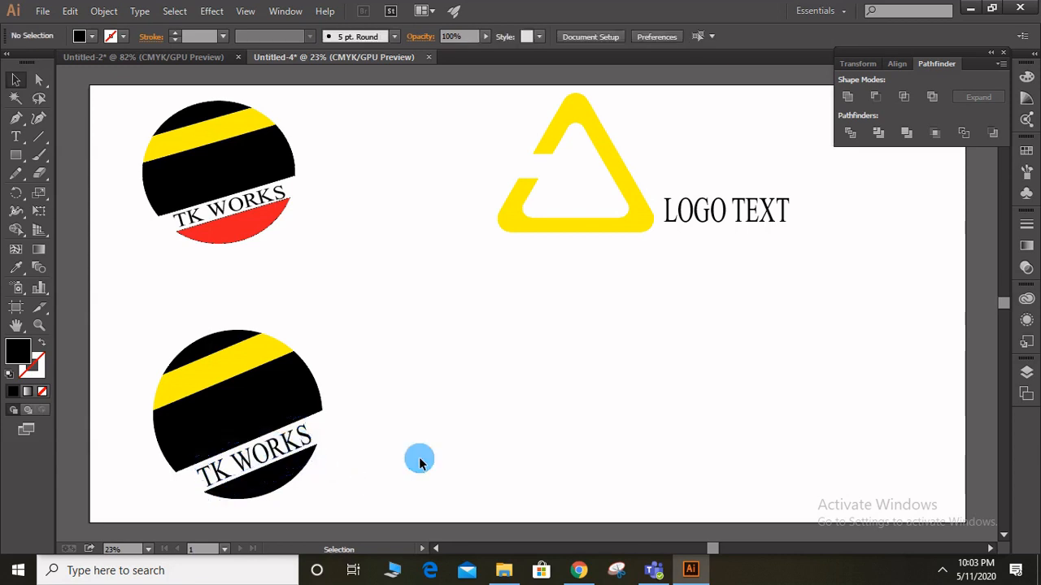
Fill the circle segment beneath the TK WORKS text with red
left_click(278, 476)
left_click(285, 484)
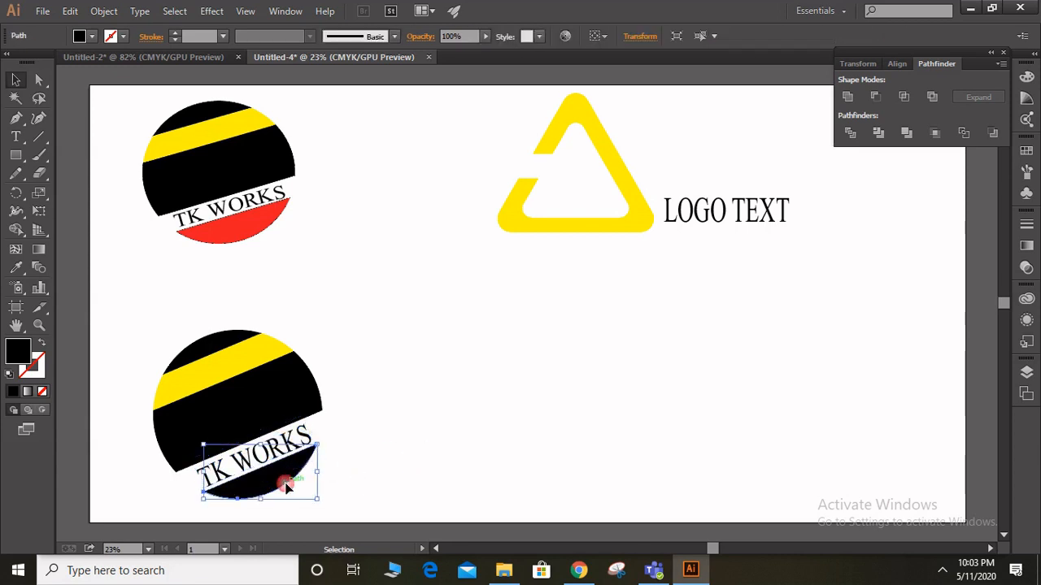
left_click(92, 37)
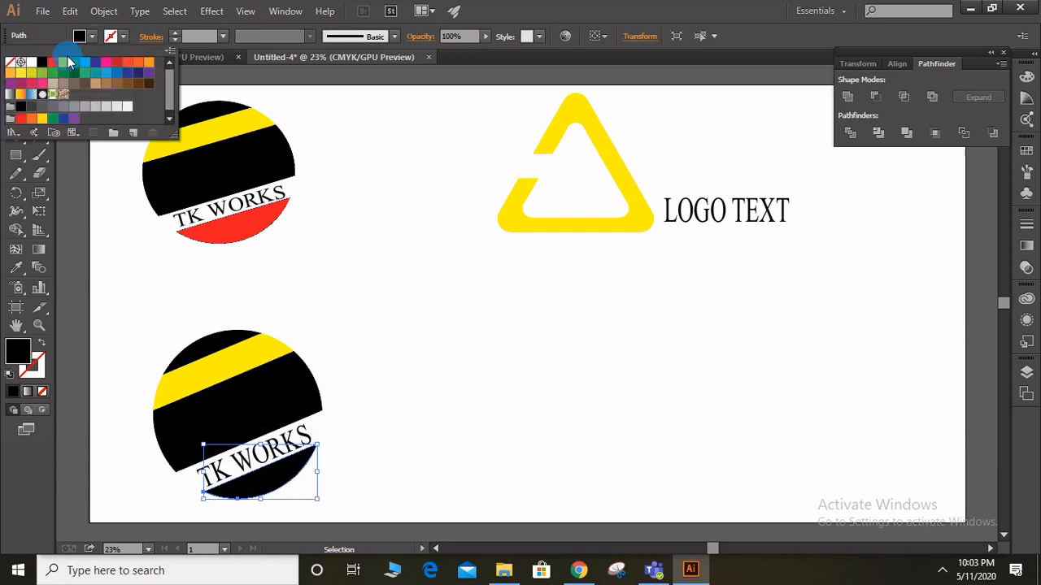
left_click(52, 62)
left_click(365, 303)
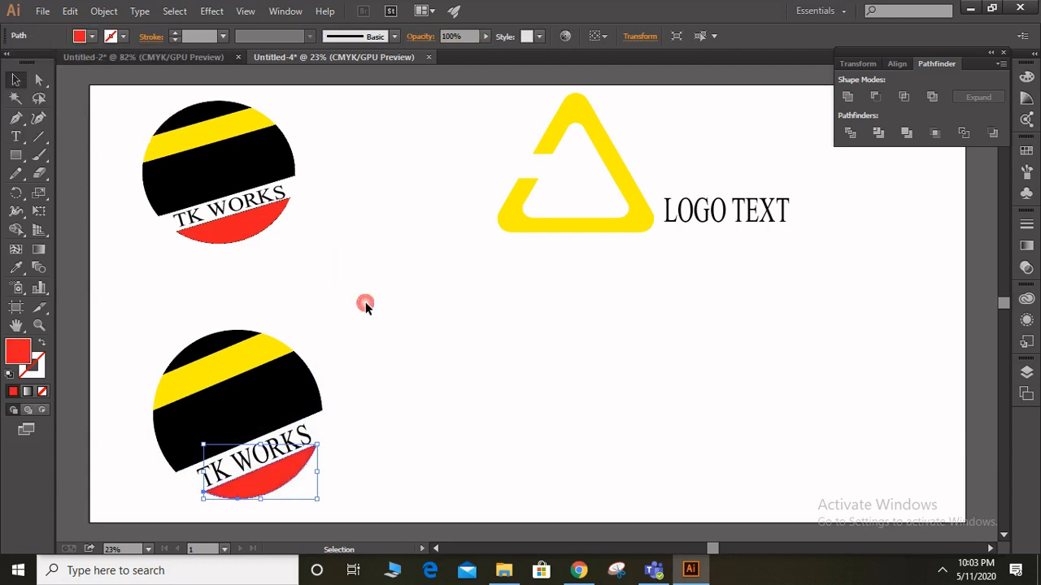
left_click(365, 303)
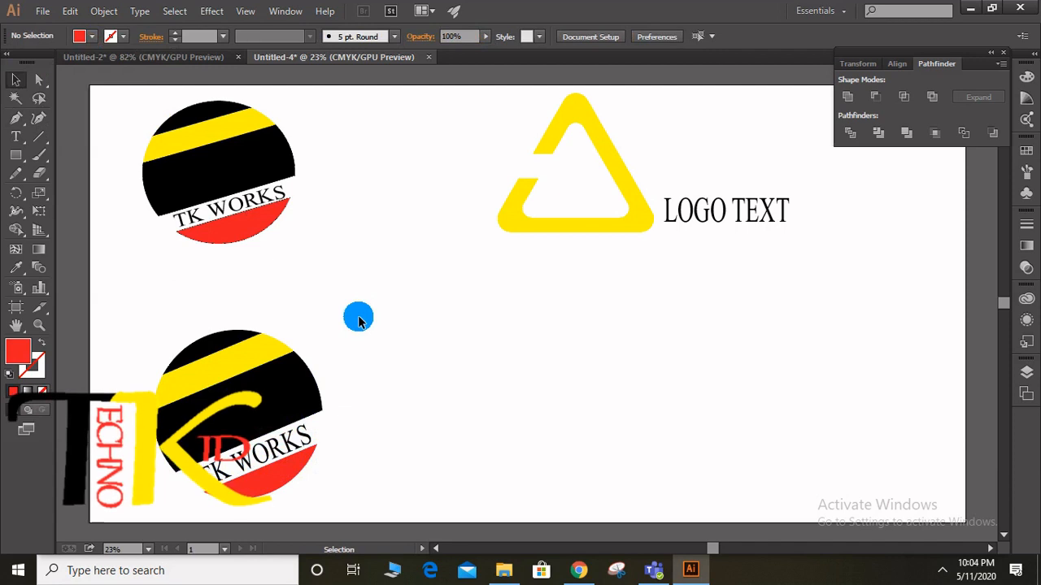
Draw a red triangle with the Polygon tool below the yellow triangle logo
left_click(14, 156)
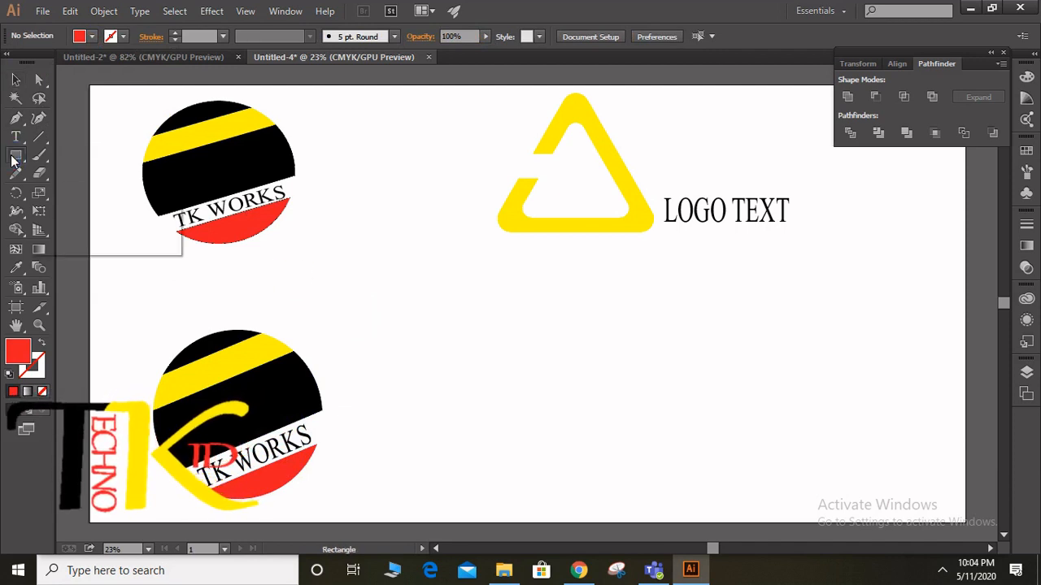
left_click_drag(12, 161, 61, 210)
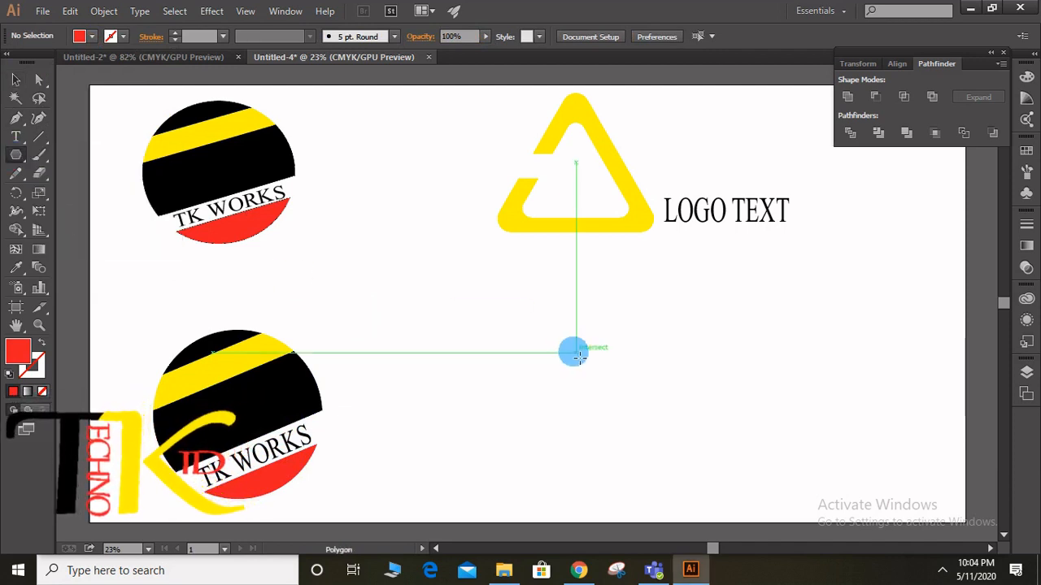
left_click_drag(578, 356, 650, 395)
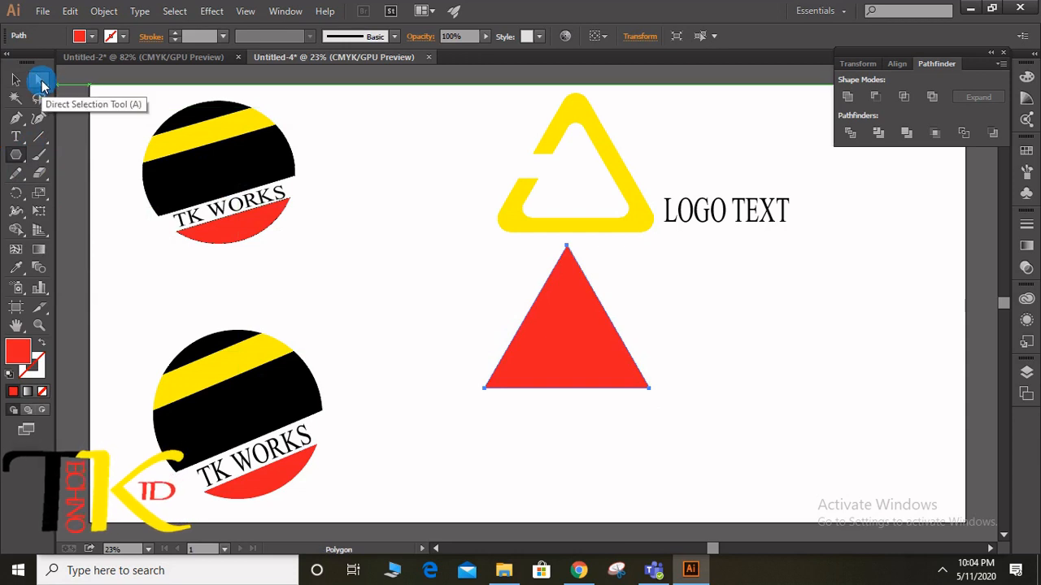
Round the red triangle's corners to about 67.6 pt and paste a duplicate of the rounded triangle
left_click(42, 84)
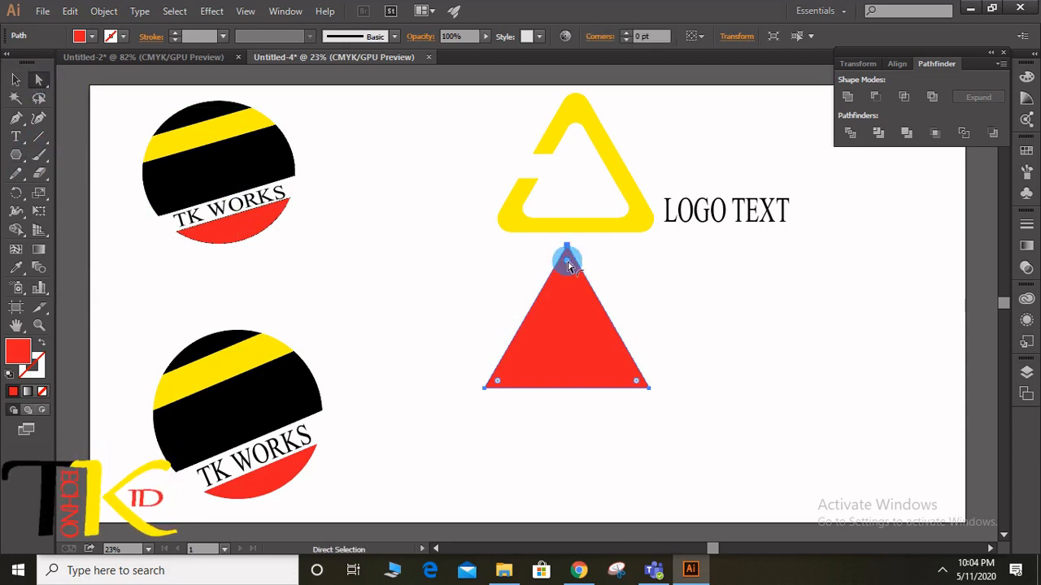
left_click_drag(570, 266, 567, 277)
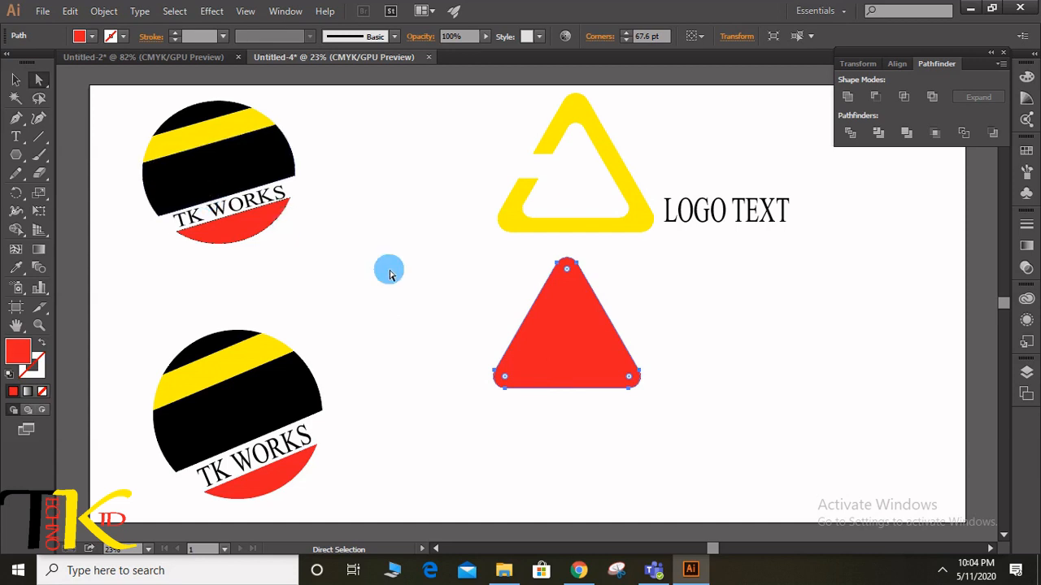
key("v")
key("ctrl+c")
key("ctrl+v")
key("a")
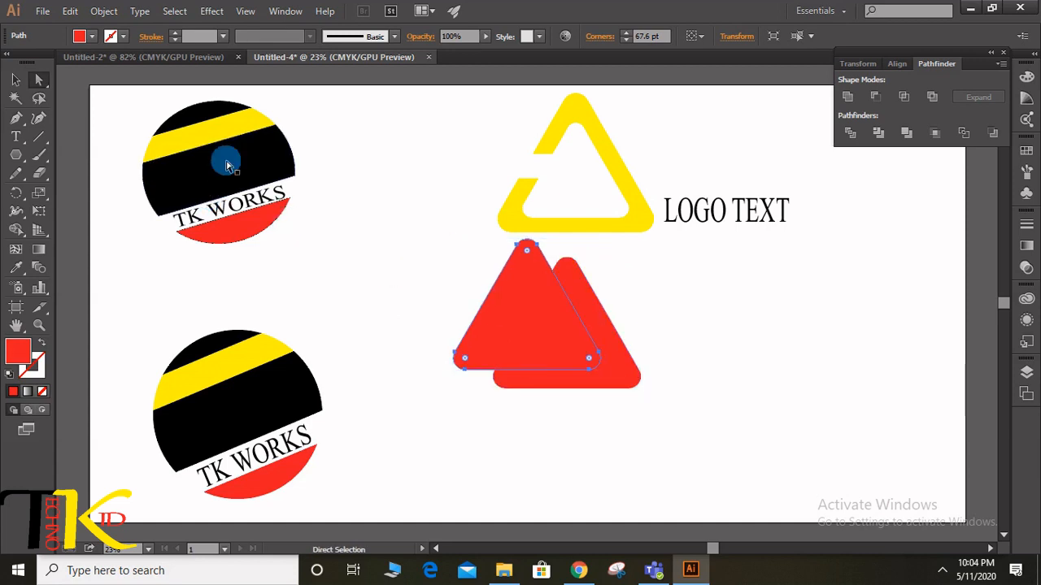
Scale the duplicate triangle down and centre it inside the larger red triangle
left_click(16, 80)
left_click_drag(453, 240, 479, 289)
left_click_drag(557, 338, 573, 342)
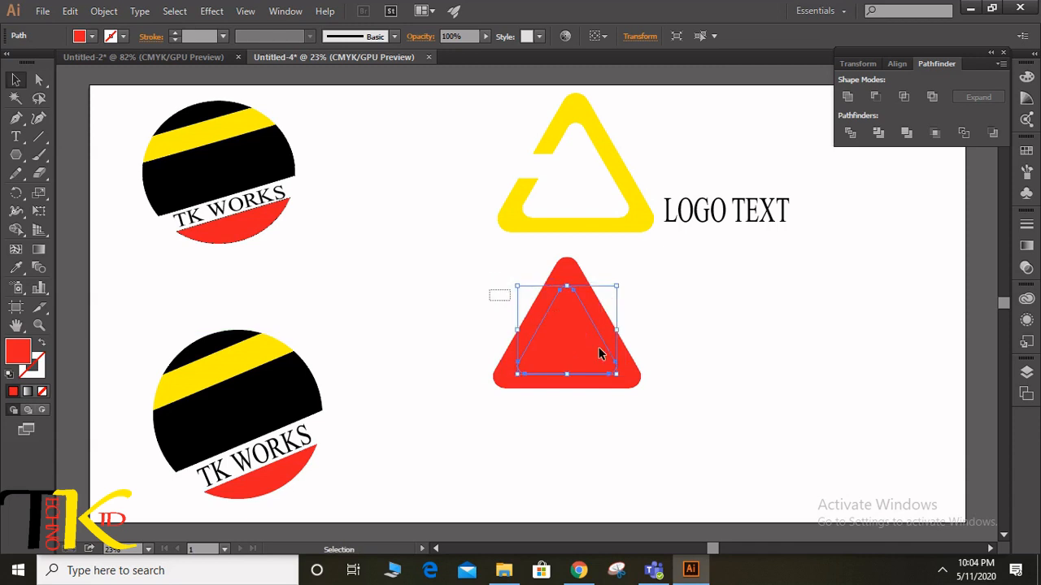
Subtract the small inner triangle from the large red triangle with Minus Front to leave a hollow outline
left_click_drag(489, 290, 659, 390)
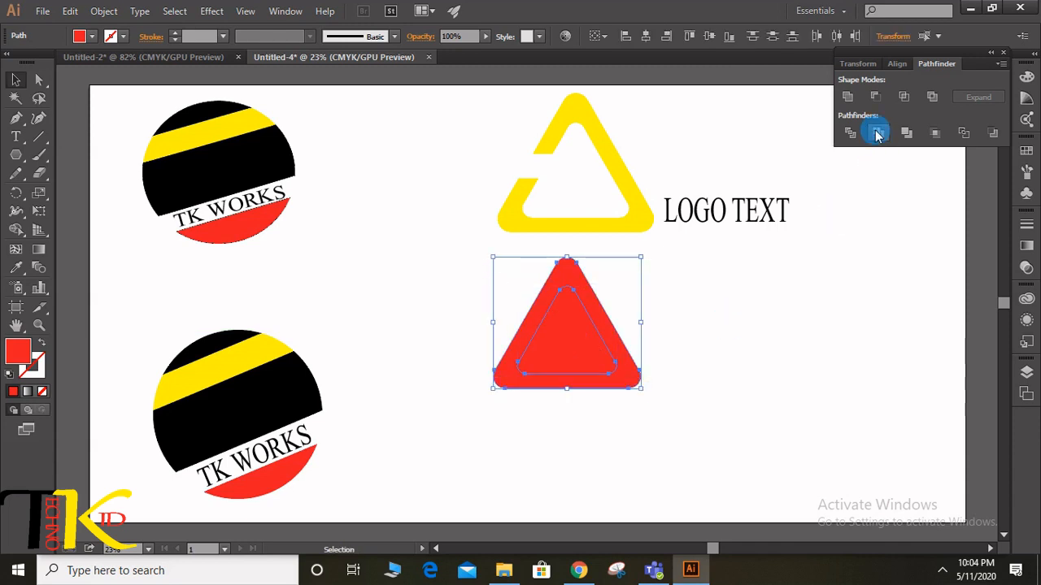
left_click(875, 97)
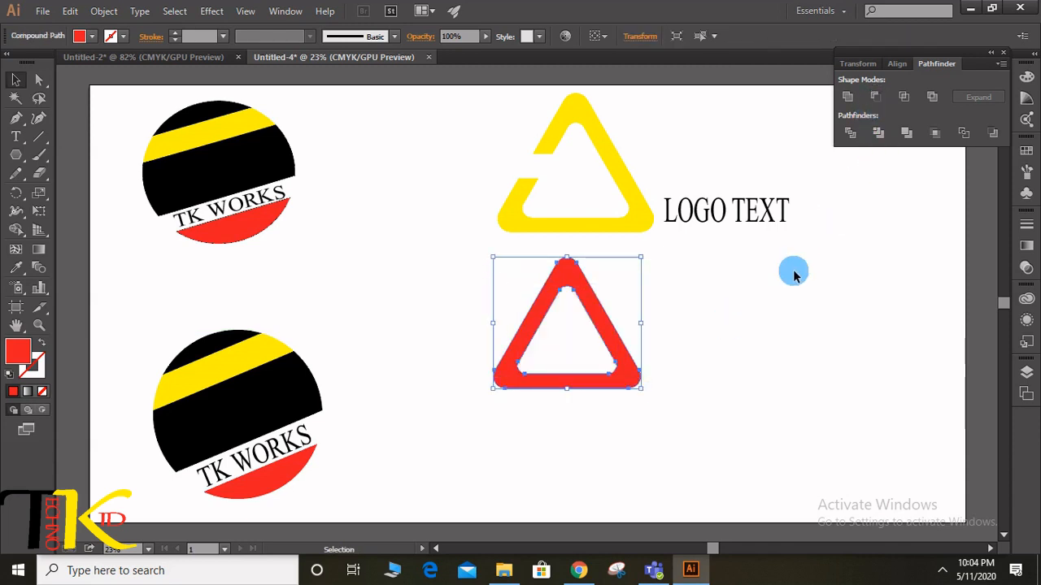
left_click(794, 274)
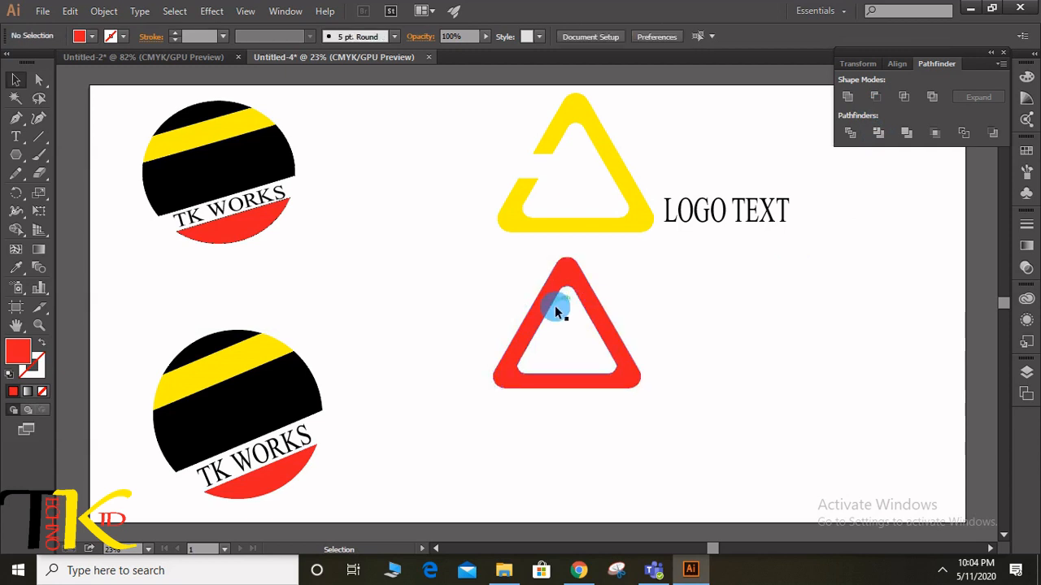
Draw a red rectangle about 567 by 122 pt and place it horizontally across the hollow triangle's left side
left_click(16, 158)
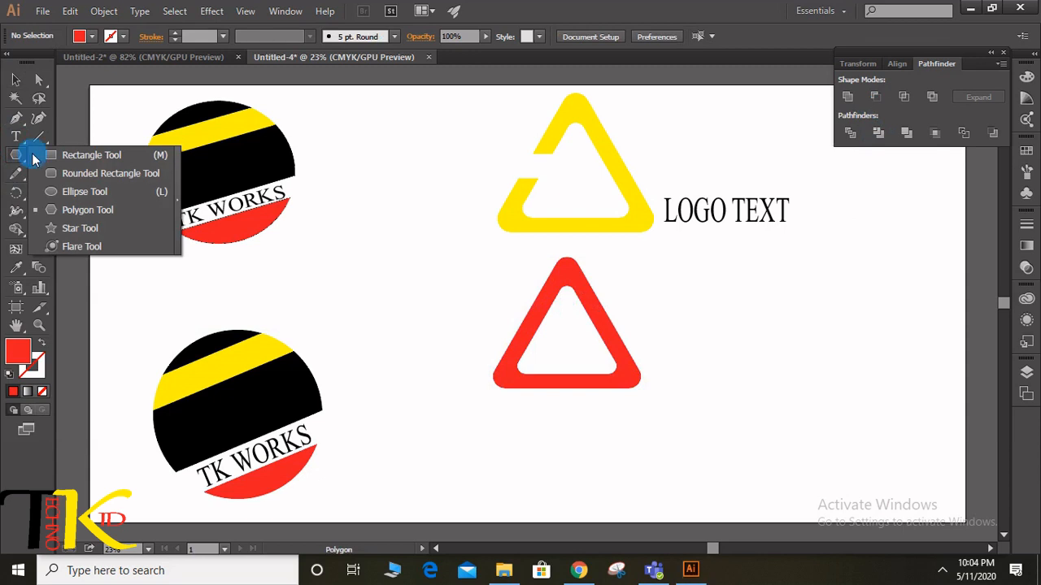
left_click(33, 156)
left_click_drag(478, 481, 576, 460)
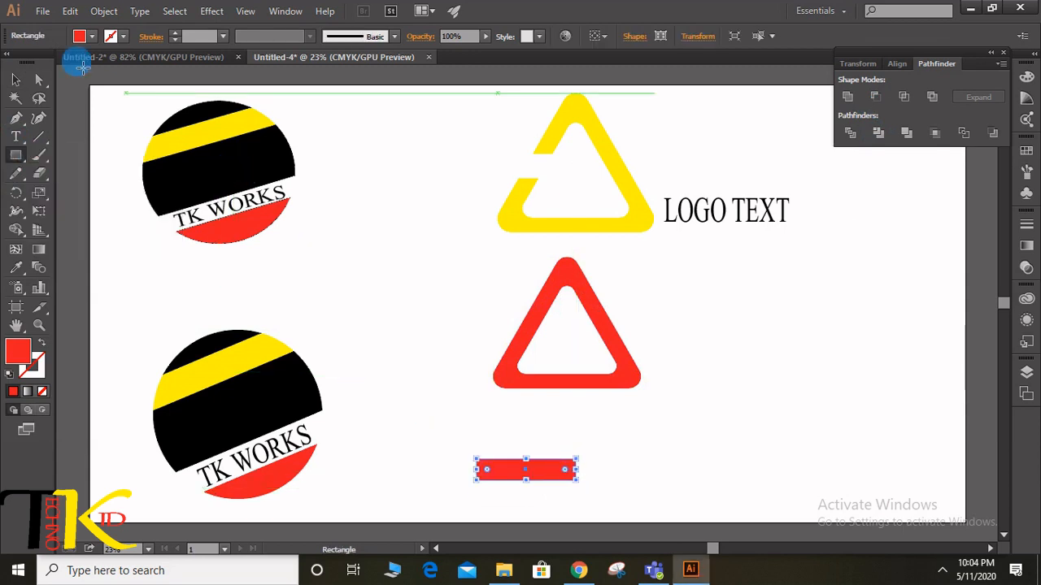
left_click(16, 79)
left_click(521, 466)
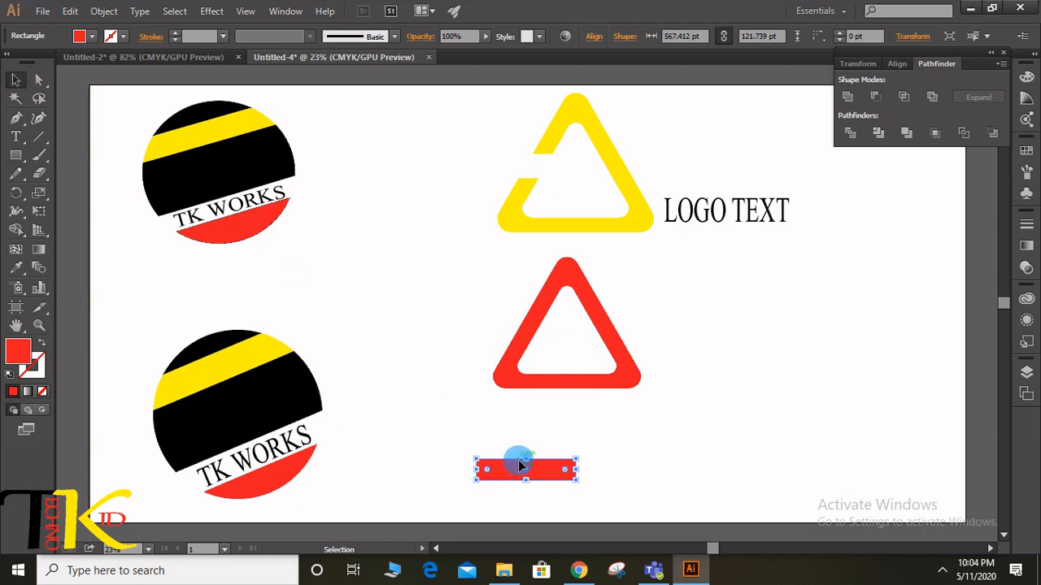
left_click_drag(521, 467, 516, 326)
left_click_drag(517, 334, 513, 333)
Subtract the rectangle from the hollow red triangle with Minus Front to cut a gap in its left side
left_click_drag(488, 279, 655, 407)
left_click(655, 406)
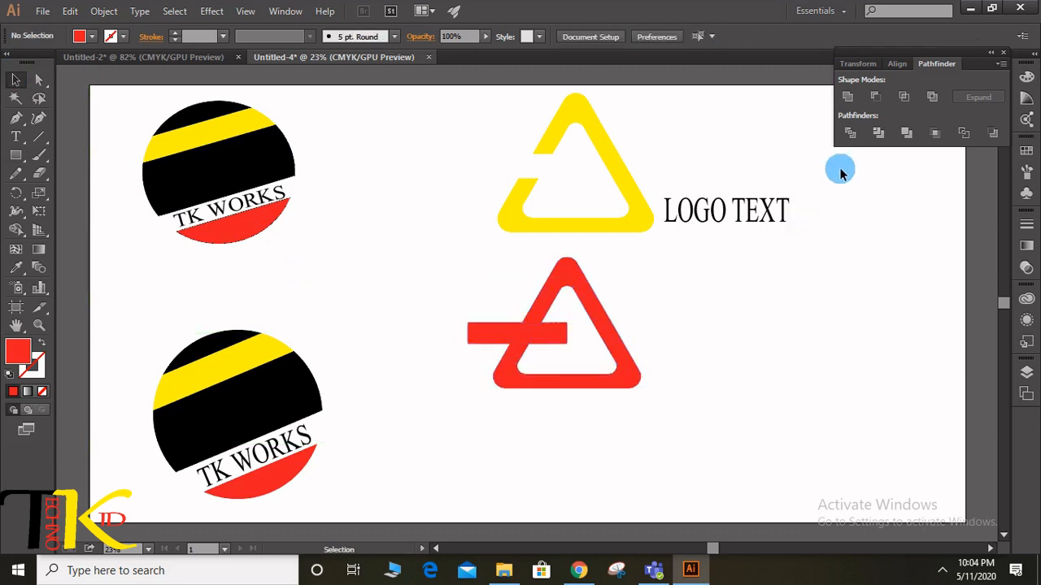
left_click_drag(476, 303, 682, 323)
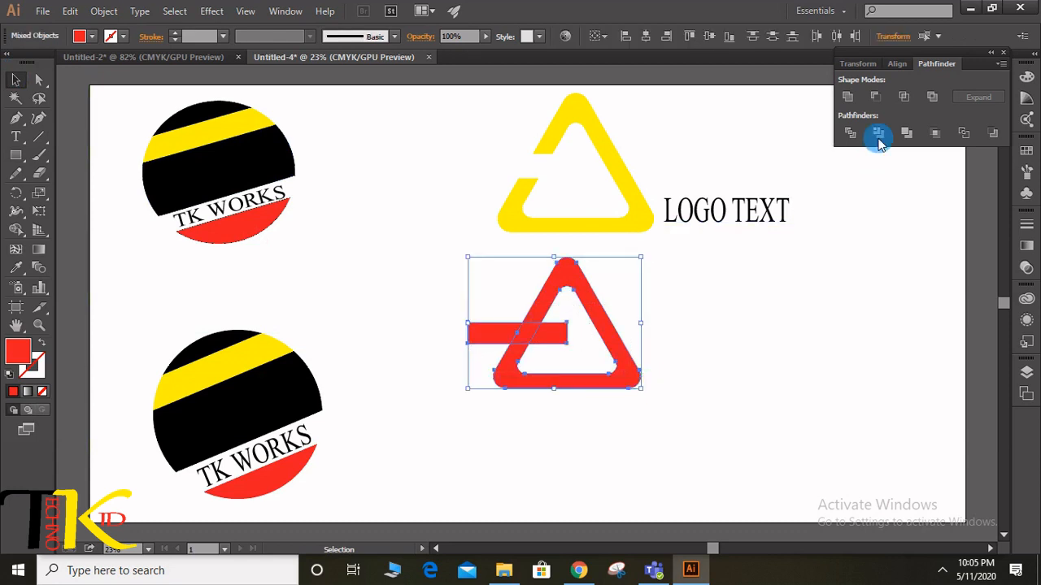
left_click(879, 99)
left_click(808, 277)
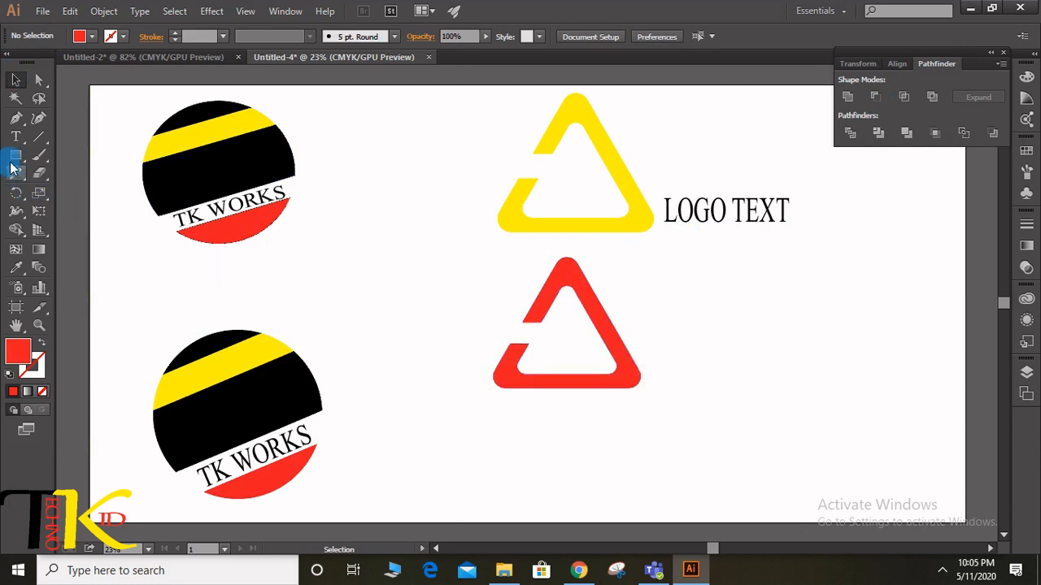
left_click(16, 137)
left_click(674, 353)
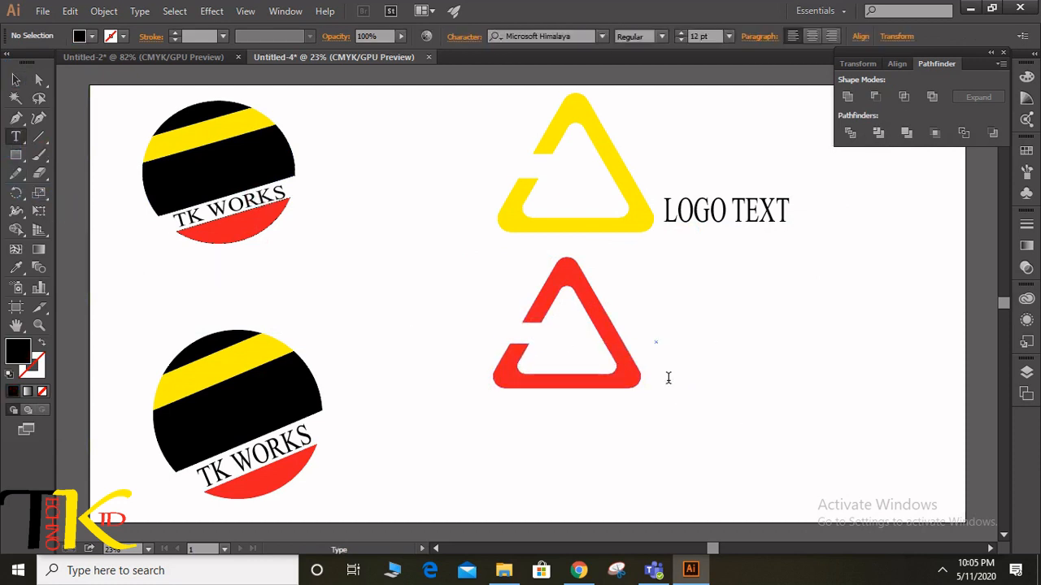
left_click(686, 381)
left_click(13, 137)
left_click(719, 320)
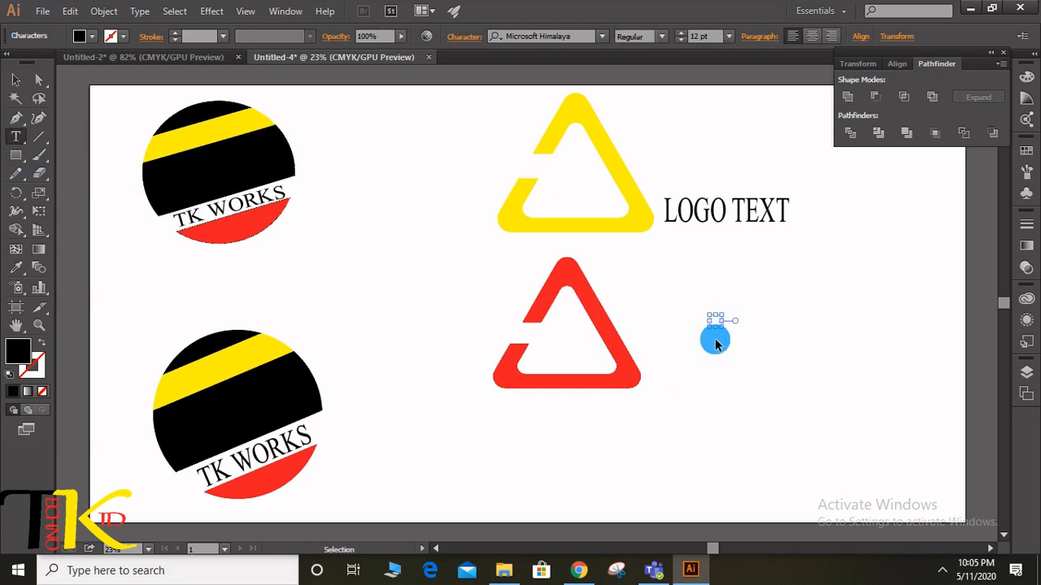
key("ctrl+k")
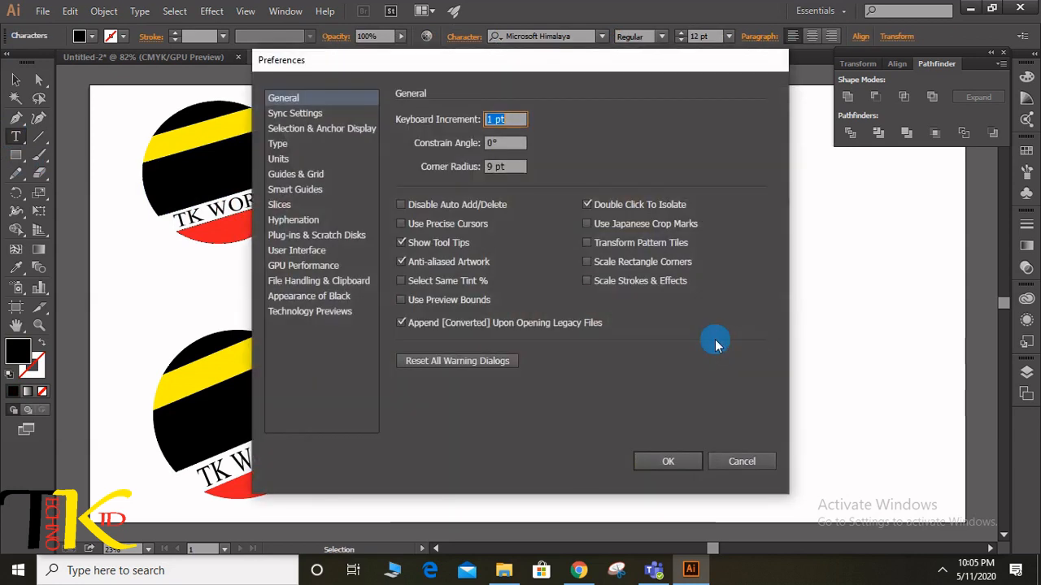
left_click(726, 462)
left_click(680, 375)
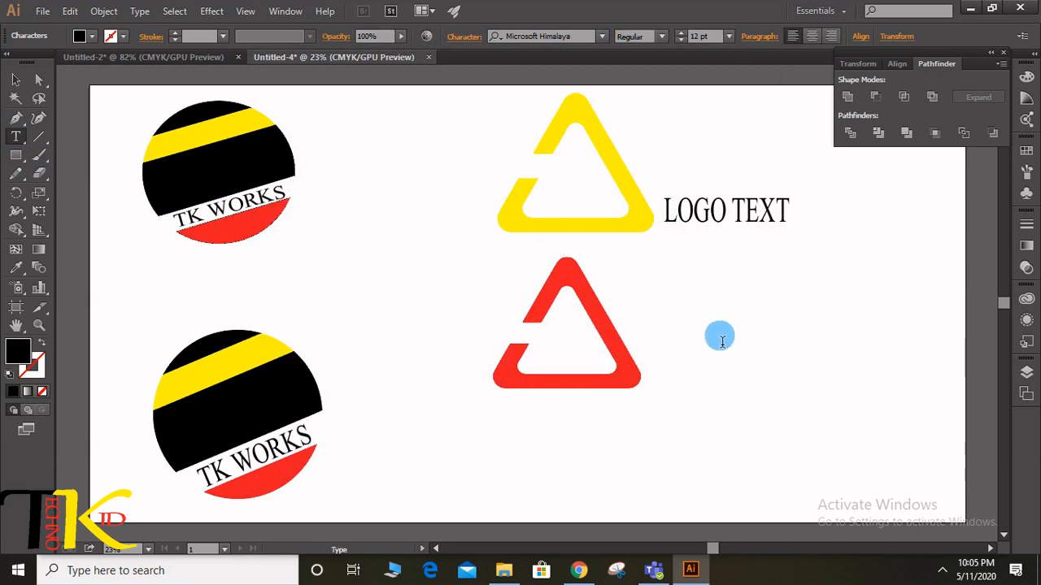
left_click(16, 141)
left_click(418, 290)
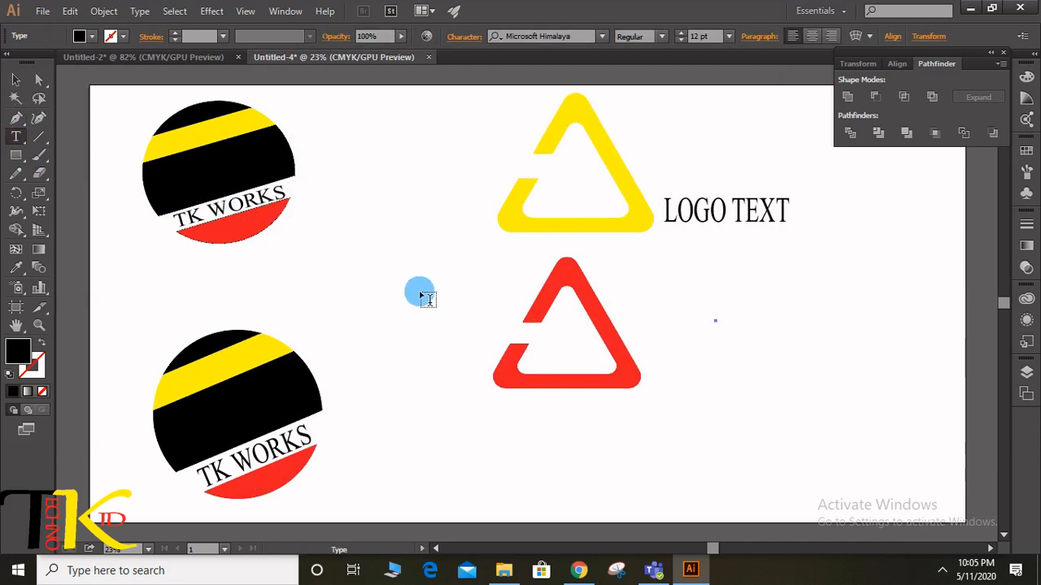
Add the text "LOGO TEXT" and enlarge it beside the red triangle's lower right corner, about as wide as the sample's text
left_click(737, 398)
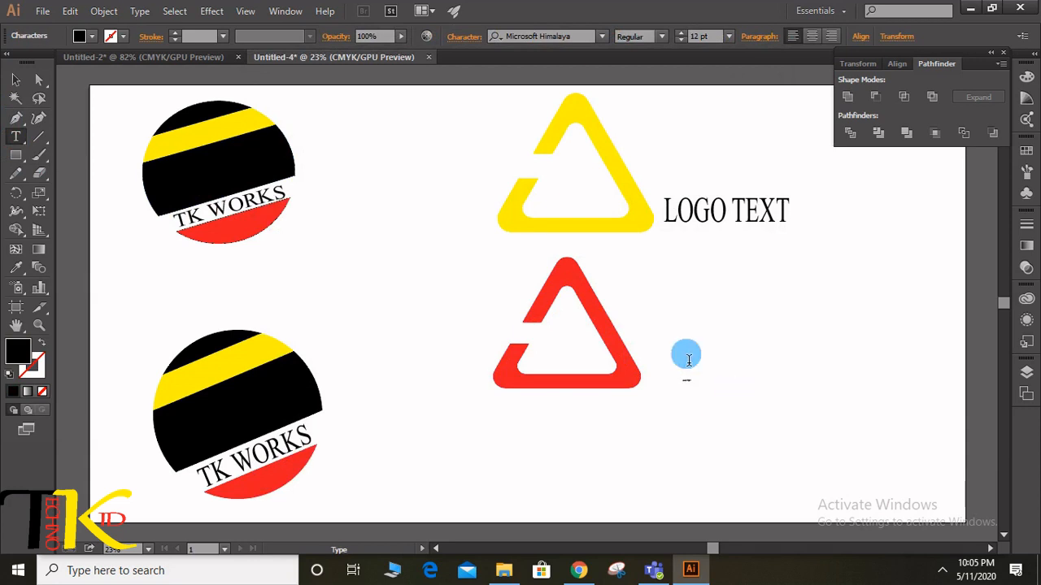
left_click(15, 79)
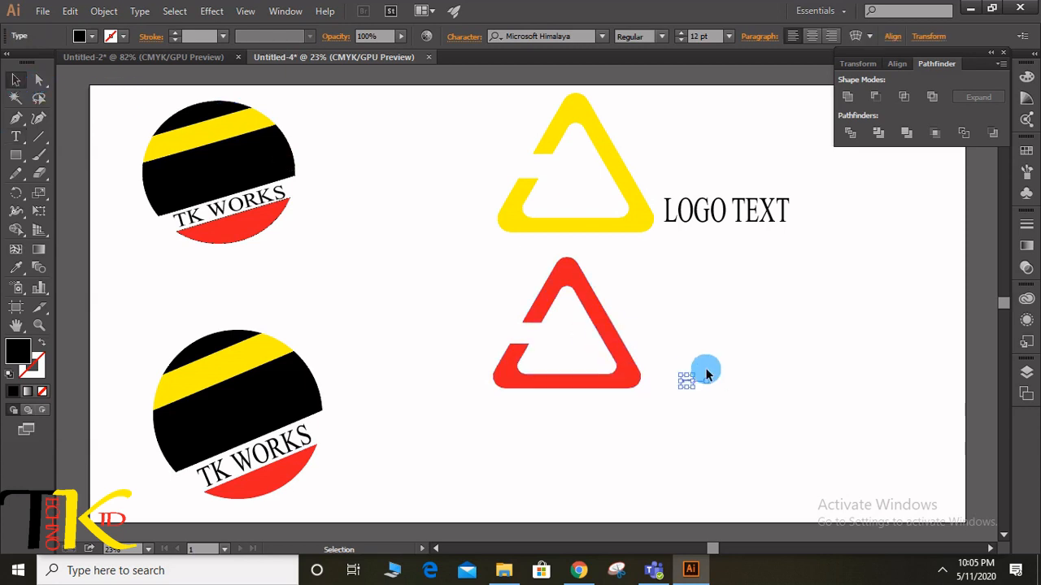
left_click_drag(691, 385, 713, 365)
left_click(732, 411)
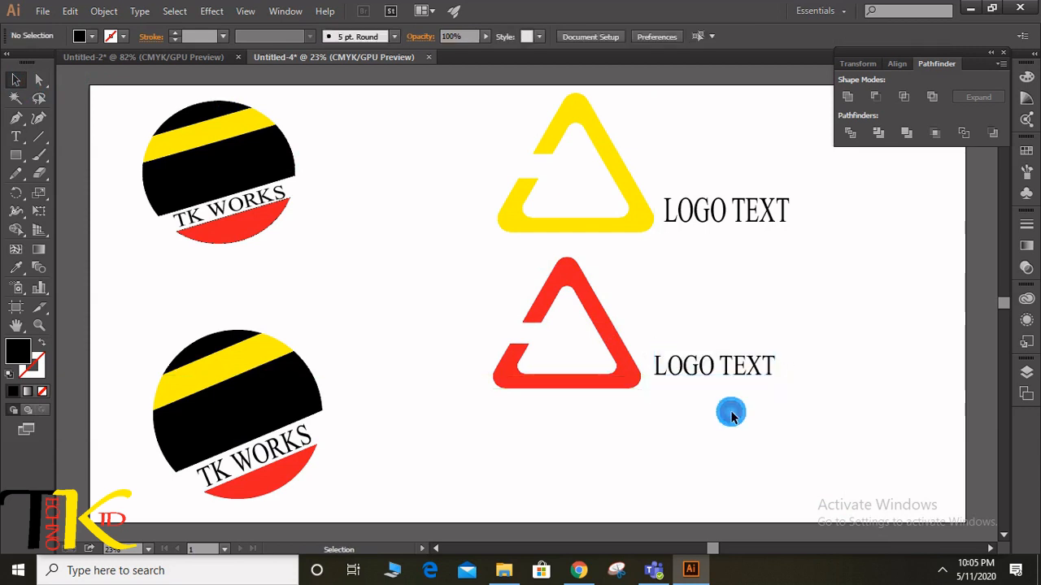